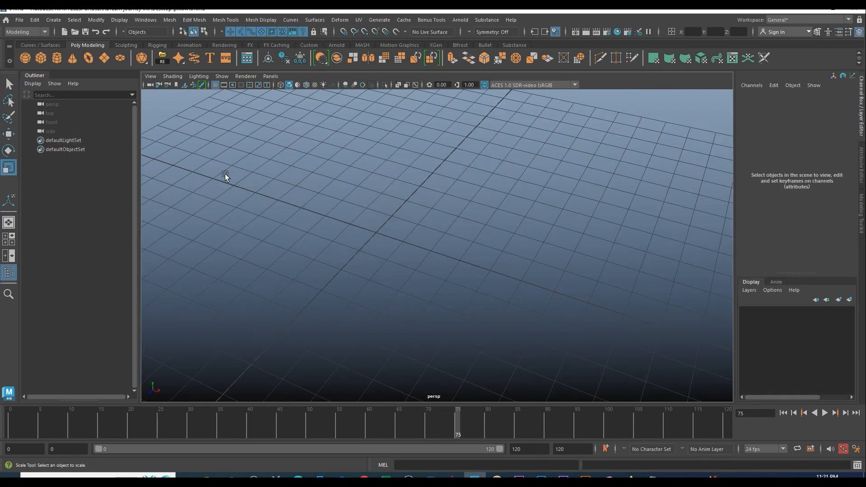
Create a polygon cube at the origin and set its width to 9.5.
{"action": "left_click", "coordinate": [41, 58]}
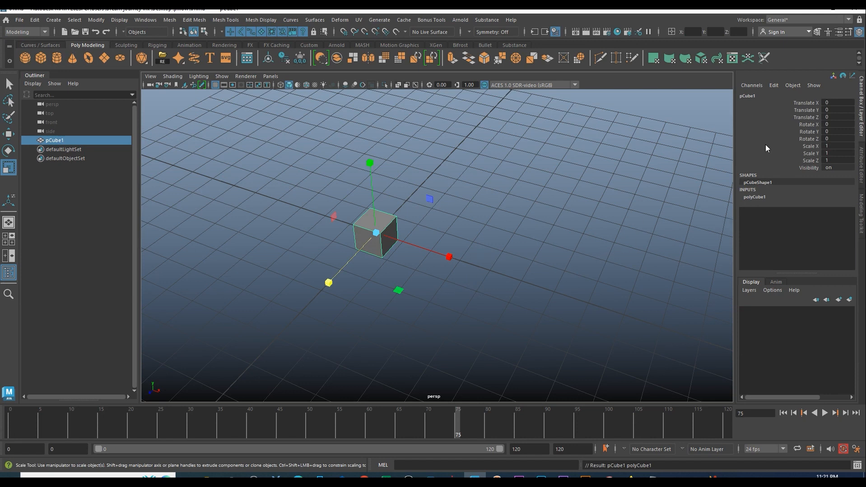
{"action": "left_click", "coordinate": [860, 33]}
{"action": "left_click", "coordinate": [861, 34]}
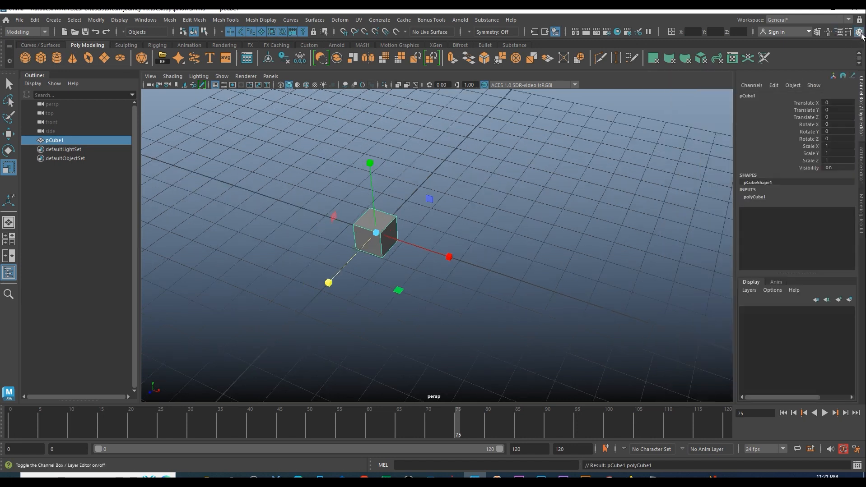
{"action": "left_click", "coordinate": [753, 198]}
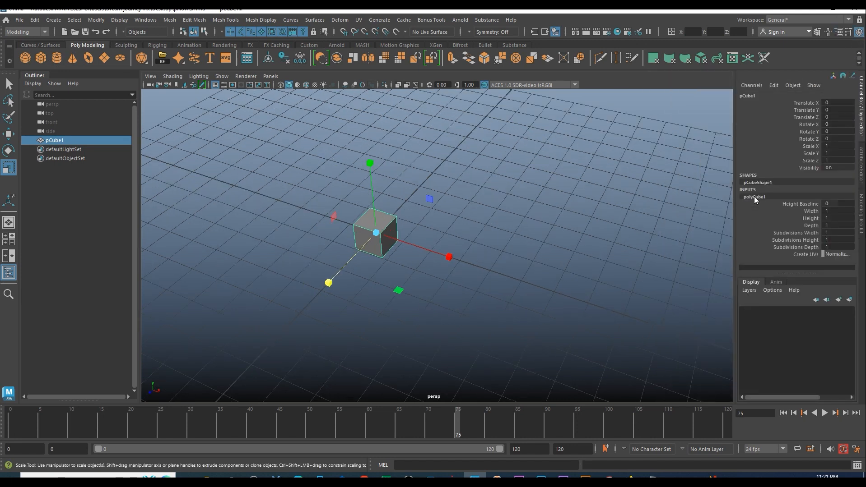
{"action": "left_click", "coordinate": [811, 210]}
{"action": "middle_click_drag", "start_coordinate": [441, 305], "coordinate": [462, 309]}
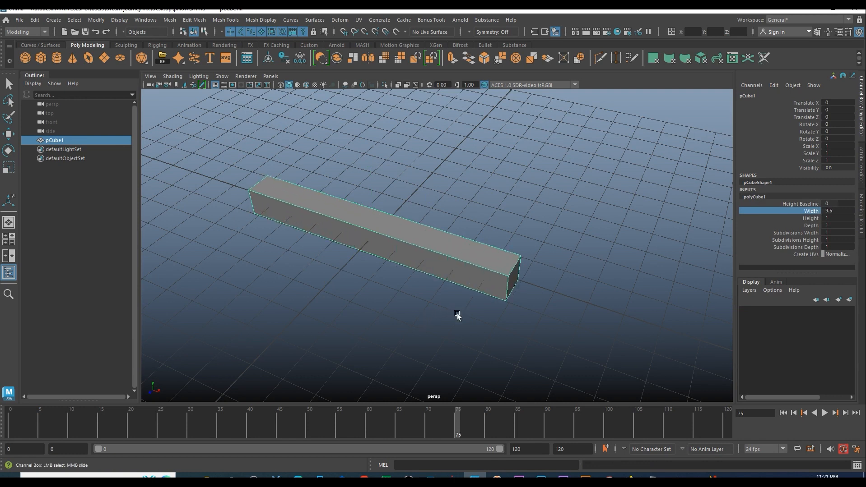
Flatten the cube into a slab with a height of 0.5 and a depth of 6.1.
{"action": "key", "text": "r"}
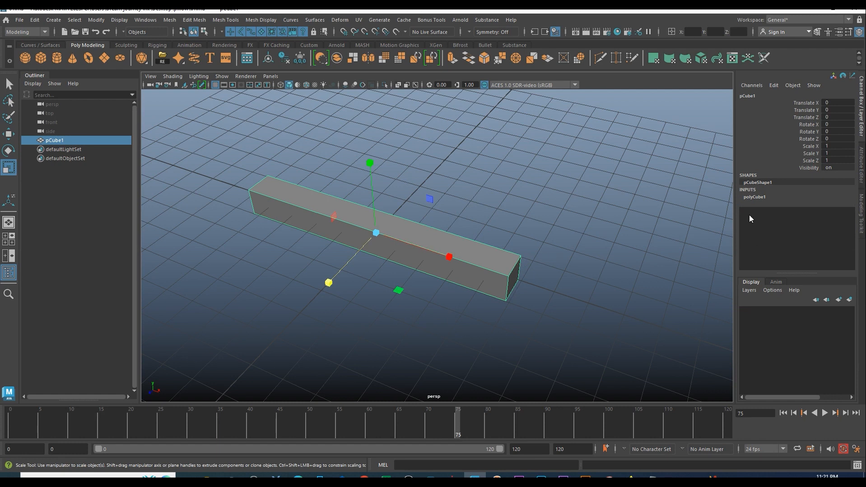
{"action": "left_click", "coordinate": [811, 219]}
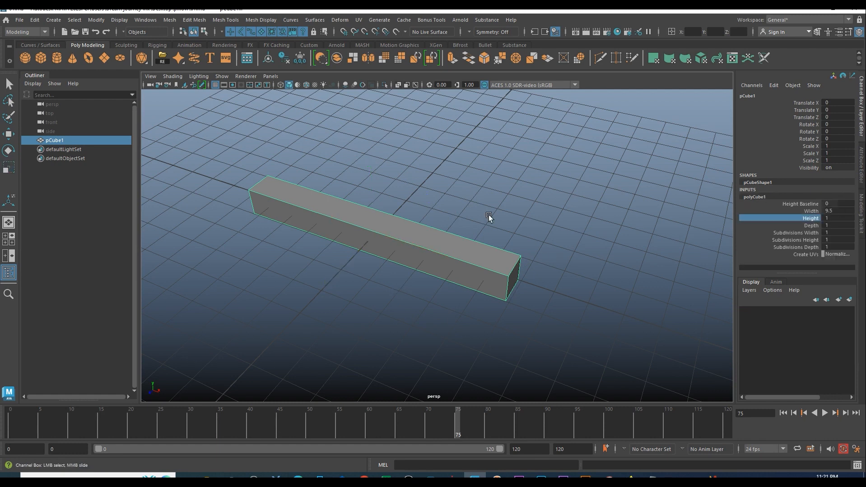
{"action": "middle_click_drag", "start_coordinate": [482, 213], "coordinate": [480, 212]}
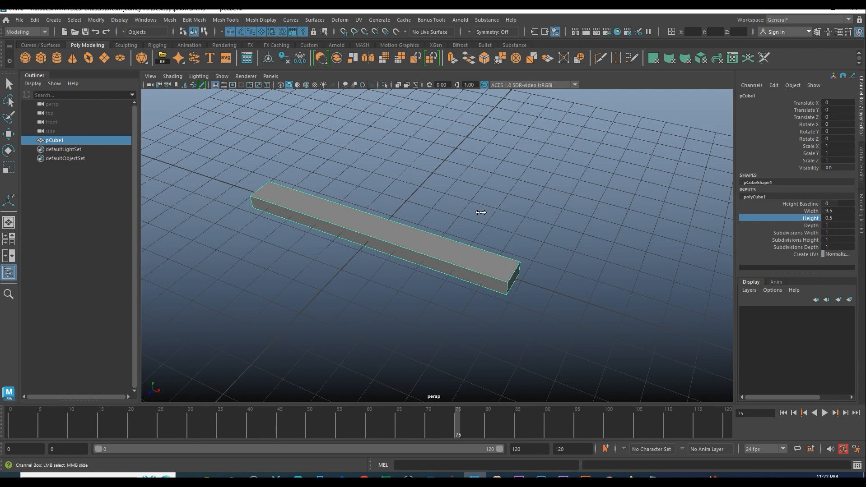
{"action": "left_click", "coordinate": [811, 226]}
{"action": "middle_click_drag", "start_coordinate": [553, 233], "coordinate": [585, 218]}
{"action": "scroll", "coordinate": [442, 240], "scroll_direction": "down", "scroll_amount": 3}
{"action": "left_click_drag", "start_coordinate": [441, 240], "coordinate": [464, 251], "text": "alt"}
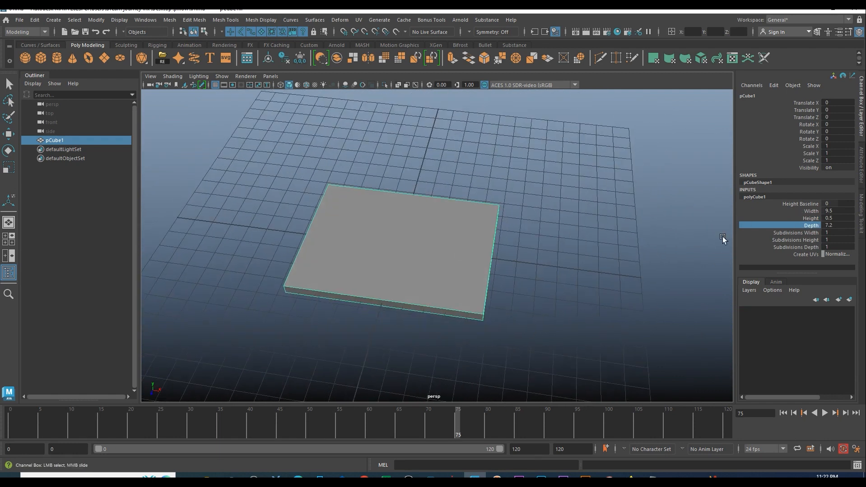
{"action": "middle_click_drag", "start_coordinate": [604, 253], "coordinate": [529, 261]}
{"action": "left_click_drag", "start_coordinate": [529, 261], "coordinate": [518, 302], "text": "alt"}
Move the slab straight up above the grid to a Translate Y of about 1.31.
{"action": "key", "text": "w"}
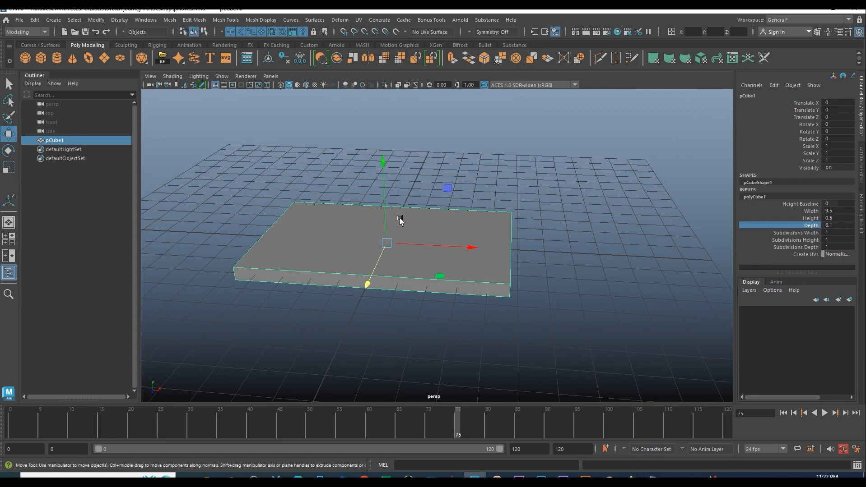
{"action": "left_click_drag", "start_coordinate": [383, 189], "coordinate": [385, 155]}
{"action": "scroll", "coordinate": [480, 199], "scroll_direction": "down", "scroll_amount": 1}
{"action": "middle_click_drag", "start_coordinate": [490, 230], "coordinate": [490, 284], "text": "alt"}
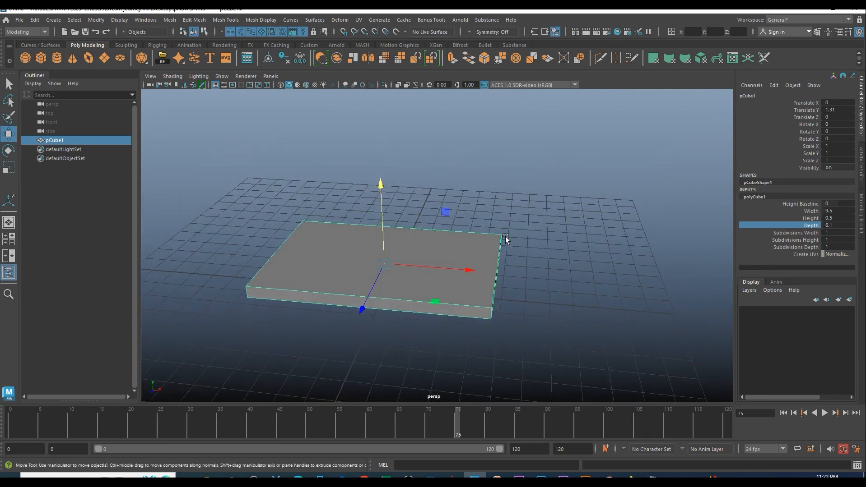
Subdivide the slab with 11 width, 4 height and 8 depth subdivisions.
{"action": "left_click", "coordinate": [799, 234]}
{"action": "middle_click_drag", "start_coordinate": [585, 317], "coordinate": [631, 299]}
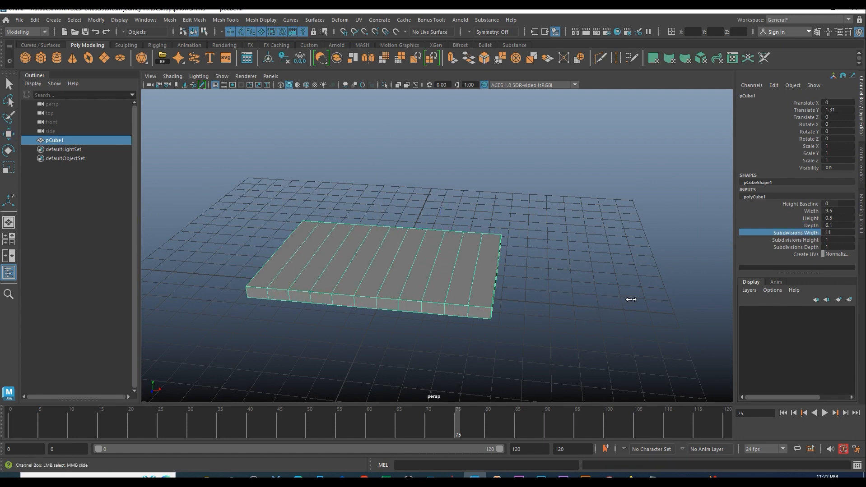
{"action": "left_click", "coordinate": [795, 240]}
{"action": "middle_click_drag", "start_coordinate": [524, 344], "coordinate": [575, 320]}
{"action": "left_click", "coordinate": [795, 248]}
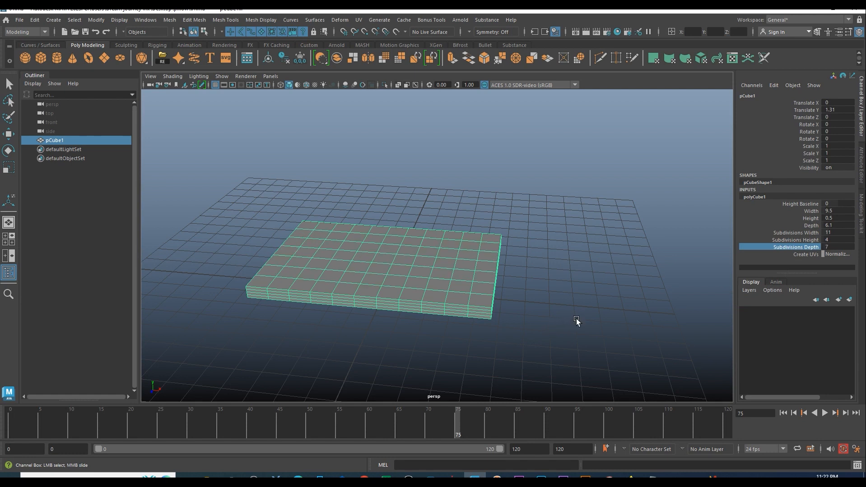
{"action": "left_click_drag", "start_coordinate": [577, 319], "coordinate": [501, 332], "text": "alt"}
{"action": "middle_click_drag", "start_coordinate": [510, 335], "coordinate": [536, 325]}
{"action": "left_click_drag", "start_coordinate": [527, 327], "coordinate": [533, 304], "text": "alt"}
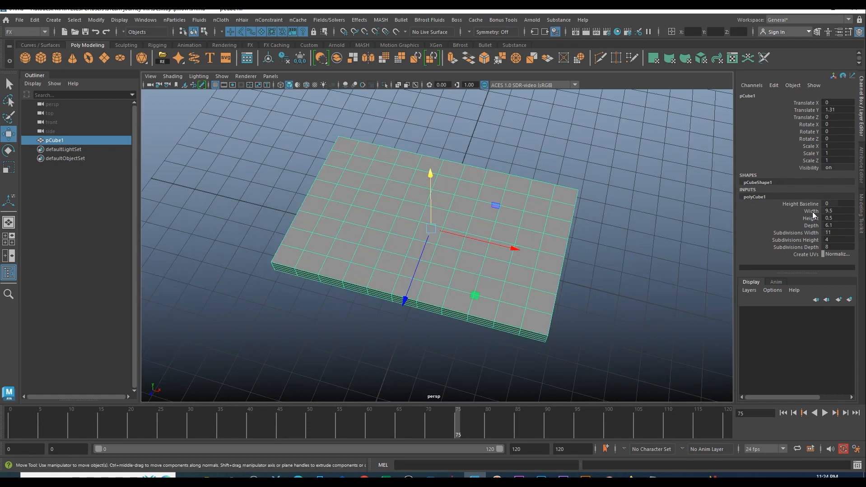
Enlarge the slab to a width of 9.9 and a depth of 6.4.
{"action": "left_click", "coordinate": [812, 213]}
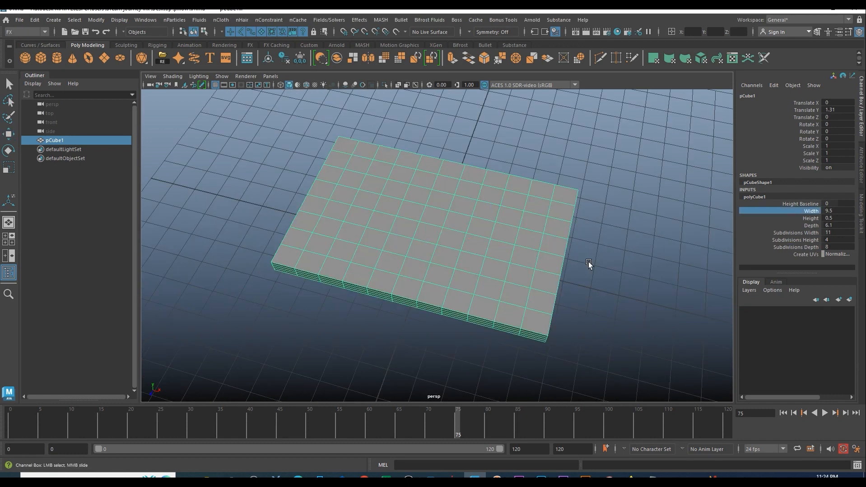
{"action": "middle_click_drag", "start_coordinate": [588, 263], "coordinate": [590, 262]}
{"action": "left_click", "coordinate": [811, 225]}
{"action": "middle_click_drag", "start_coordinate": [635, 286], "coordinate": [636, 286]}
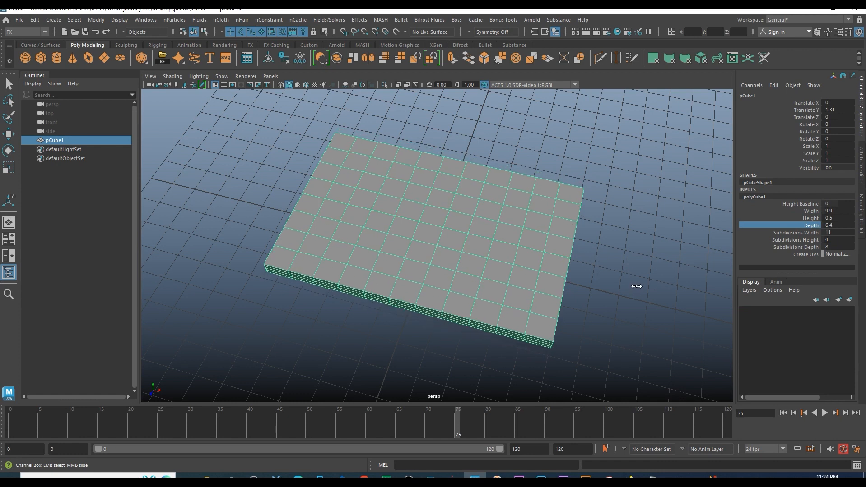
Reduce the slab's height subdivisions to 3.
{"action": "left_click_drag", "start_coordinate": [497, 281], "coordinate": [511, 242], "text": "alt"}
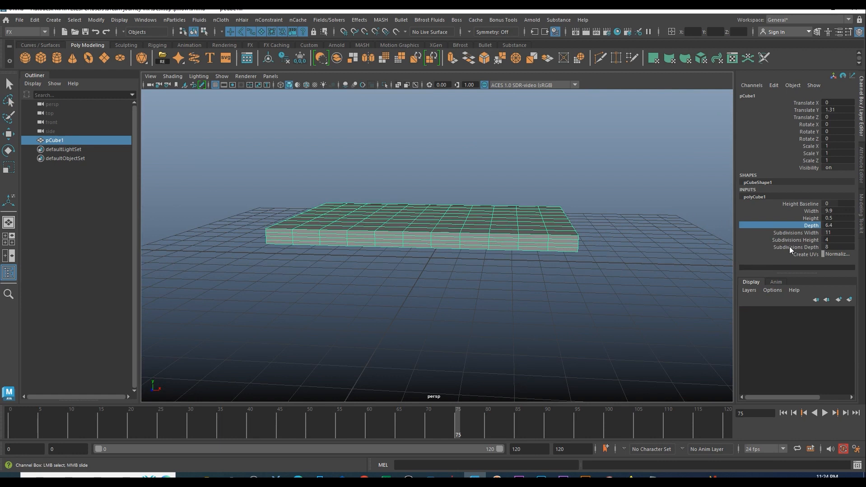
{"action": "left_click", "coordinate": [773, 243]}
{"action": "middle_click_drag", "start_coordinate": [603, 282], "coordinate": [599, 282]}
{"action": "left_click_drag", "start_coordinate": [533, 287], "coordinate": [571, 293], "text": "alt"}
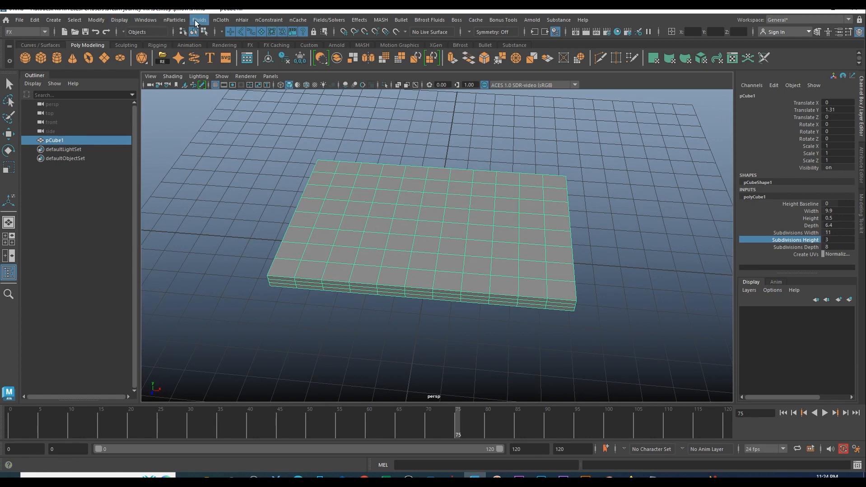
Switch to the Modeling menu set and smooth the slab's mesh with 1 division.
{"action": "left_click", "coordinate": [27, 31]}
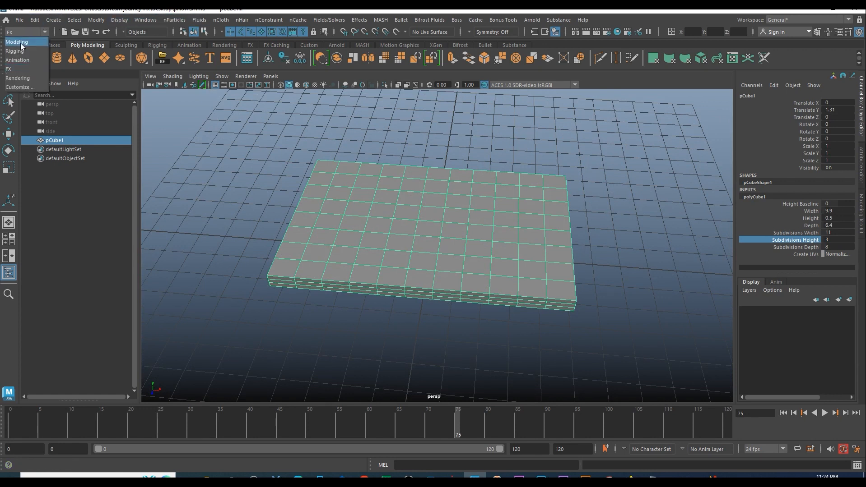
{"action": "left_click", "coordinate": [22, 40]}
{"action": "left_click", "coordinate": [169, 20]}
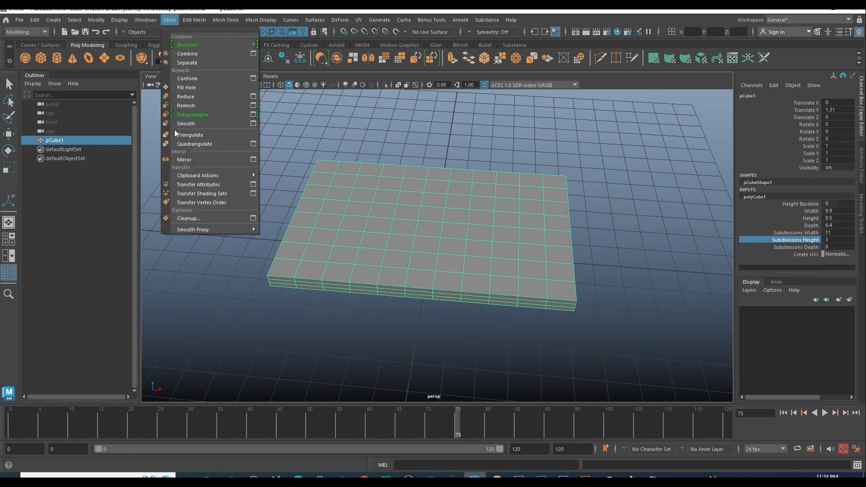
{"action": "left_click", "coordinate": [200, 124]}
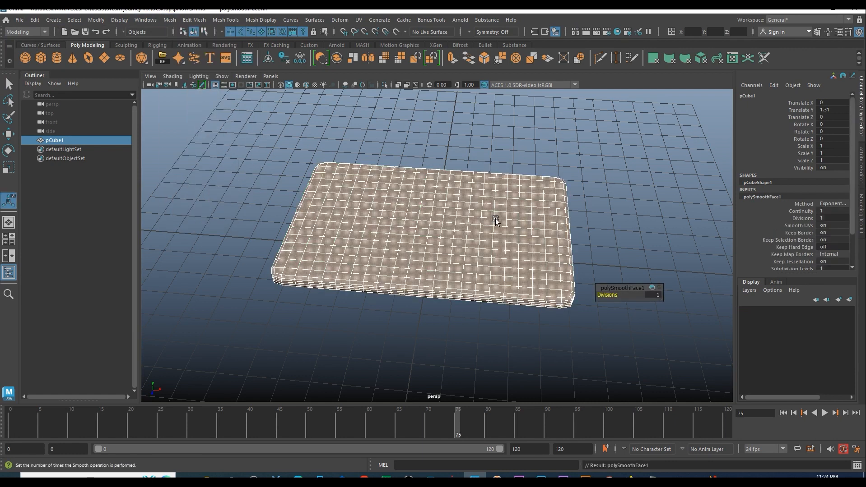
{"action": "left_click_drag", "start_coordinate": [510, 267], "coordinate": [539, 301], "text": "alt"}
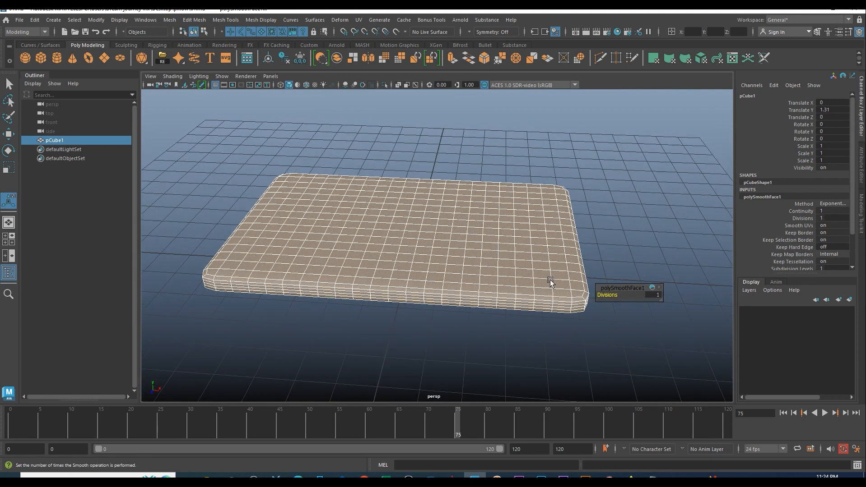
Display the wireframe over the shaded model and reselect the smoothed slab as an object.
{"action": "left_click", "coordinate": [403, 152]}
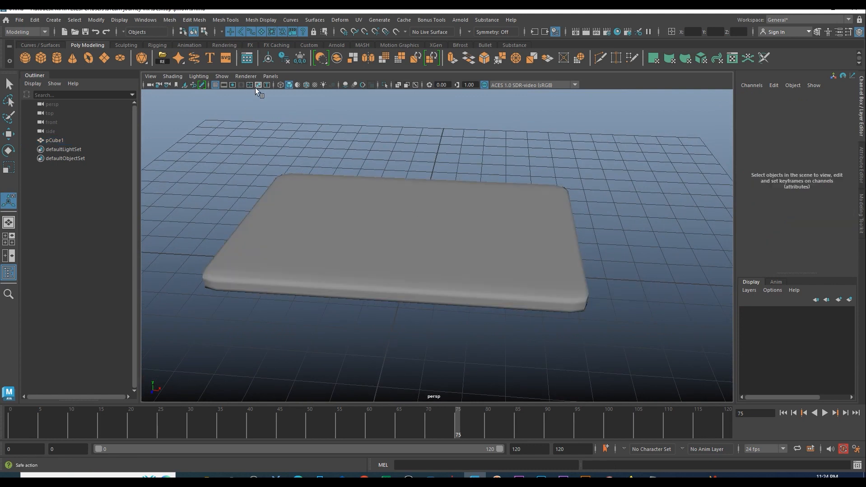
{"action": "left_click", "coordinate": [306, 85]}
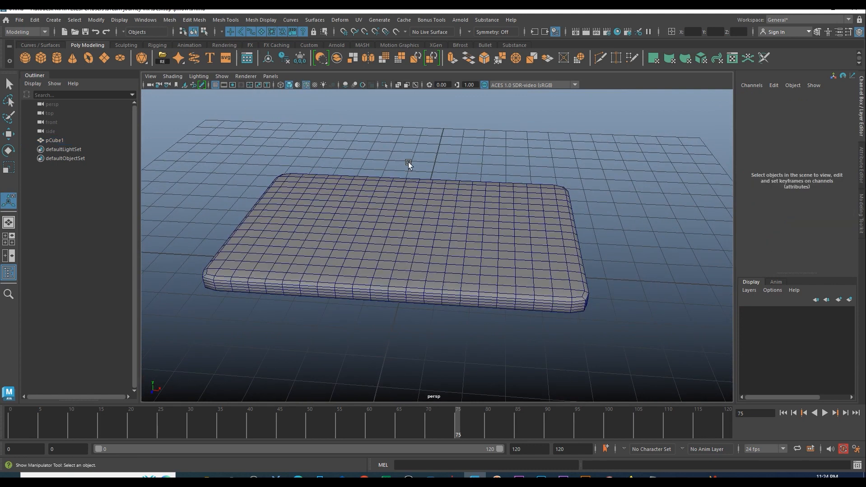
{"action": "left_click", "coordinate": [462, 243]}
{"action": "left_click", "coordinate": [562, 160]}
{"action": "left_click", "coordinate": [496, 205]}
{"action": "right_click", "coordinate": [482, 192]}
{"action": "left_click", "coordinate": [503, 179]}
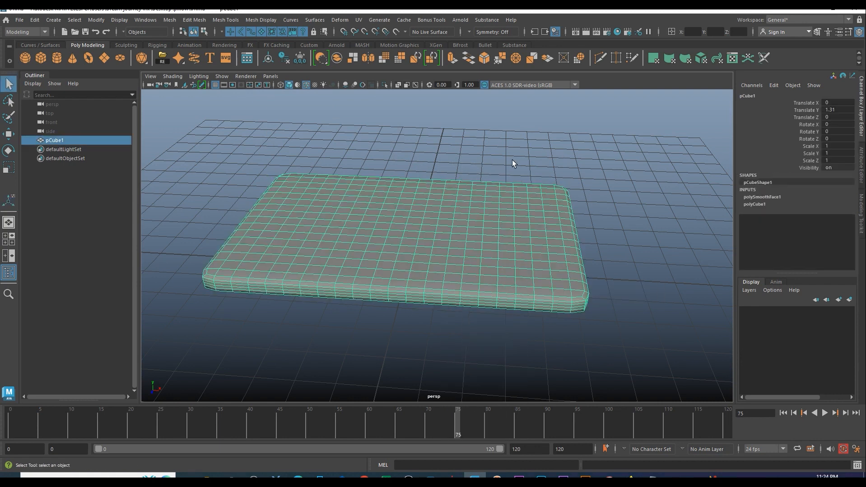
Switch to the FX menu set and convert the smoothed slab into an nCloth object.
{"action": "left_click", "coordinate": [173, 22]}
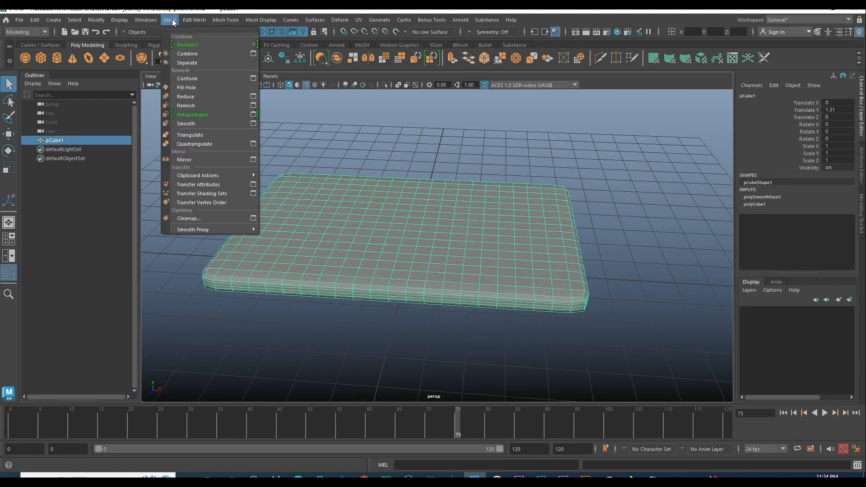
{"action": "left_click", "coordinate": [148, 22]}
{"action": "left_click", "coordinate": [24, 33]}
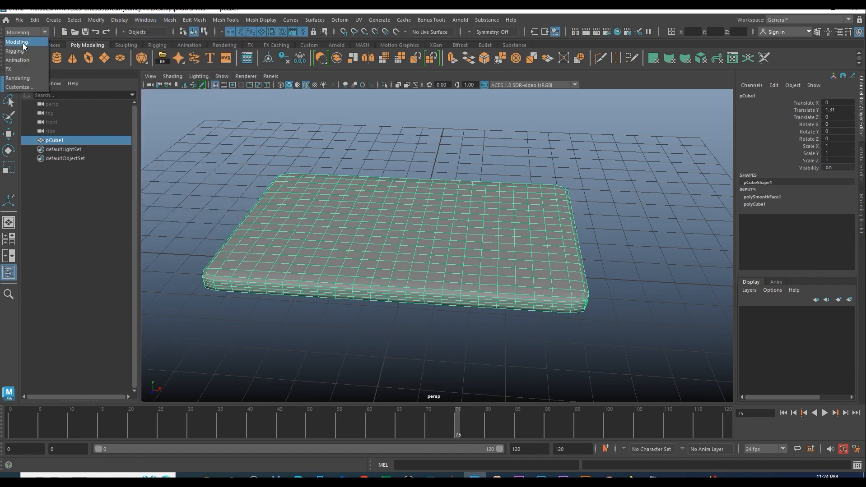
{"action": "left_click", "coordinate": [23, 72]}
{"action": "left_click", "coordinate": [221, 20]}
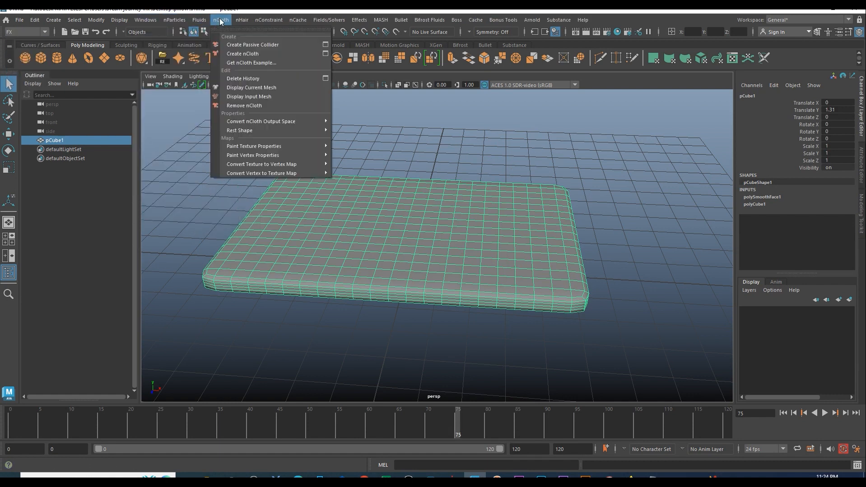
{"action": "left_click", "coordinate": [248, 54]}
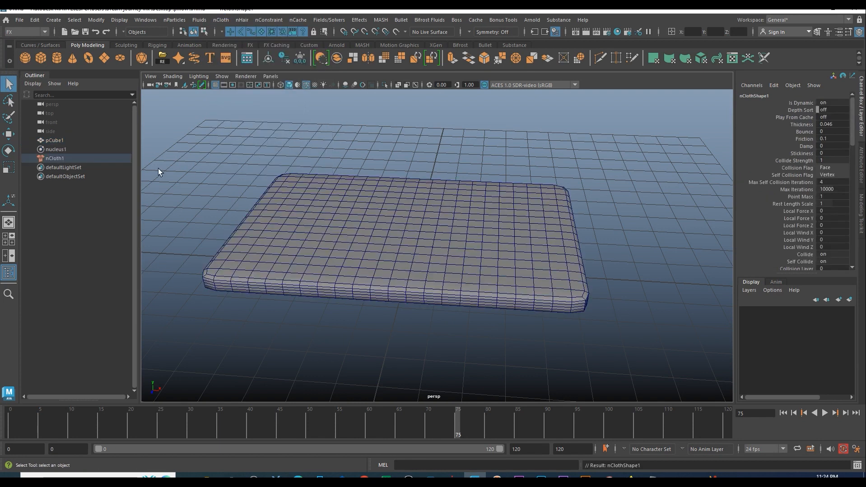
Set the gravity of the nucleus1 solver to 0.
{"action": "left_click", "coordinate": [59, 151]}
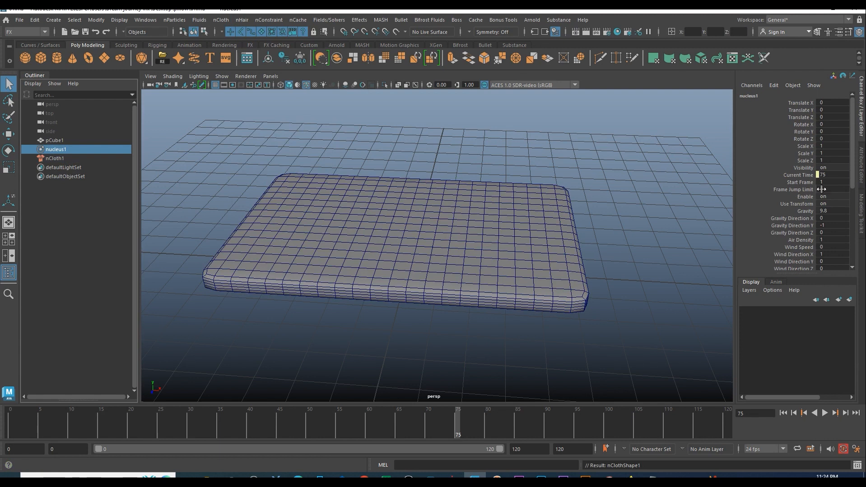
{"action": "double_click", "coordinate": [832, 210]}
{"action": "type", "text": "0"}
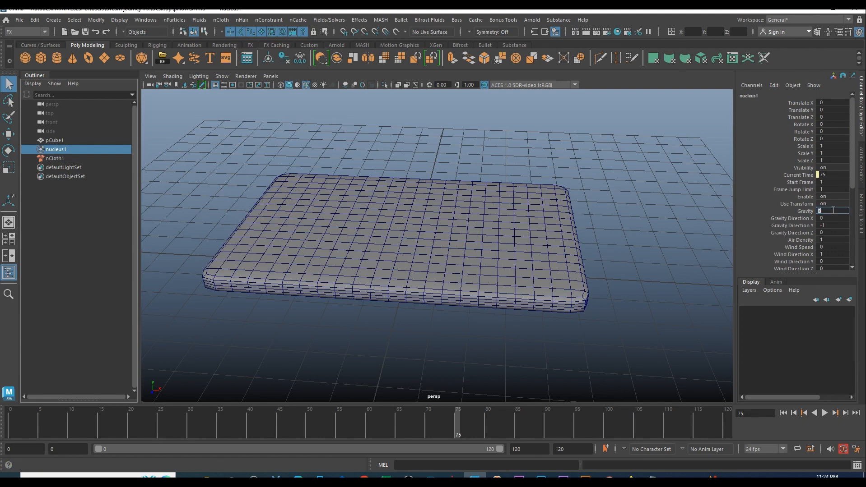
Select nCloth1 and bring up the full attributes of its nClothShape1 node.
{"action": "left_click", "coordinate": [44, 158]}
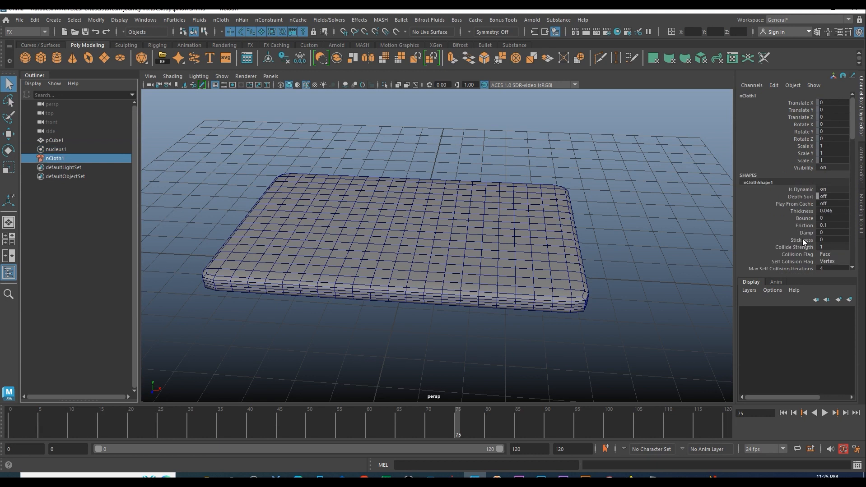
{"action": "left_click", "coordinate": [838, 32]}
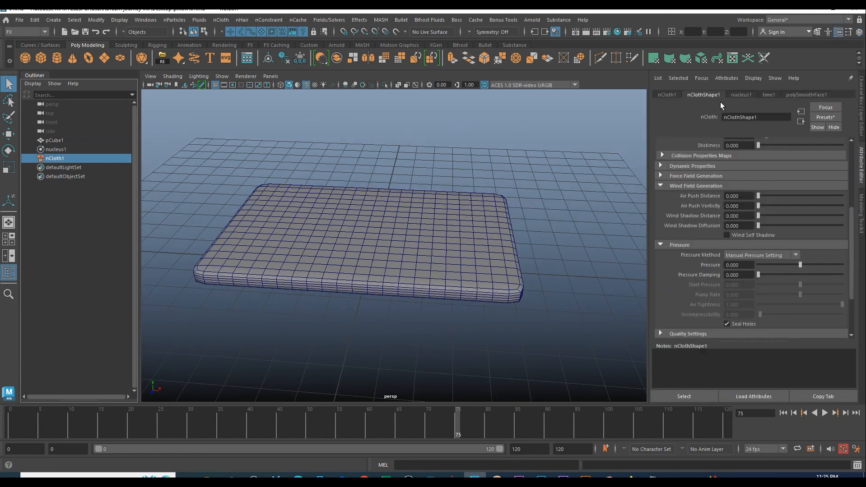
{"action": "left_click", "coordinate": [742, 95]}
{"action": "left_click", "coordinate": [743, 254]}
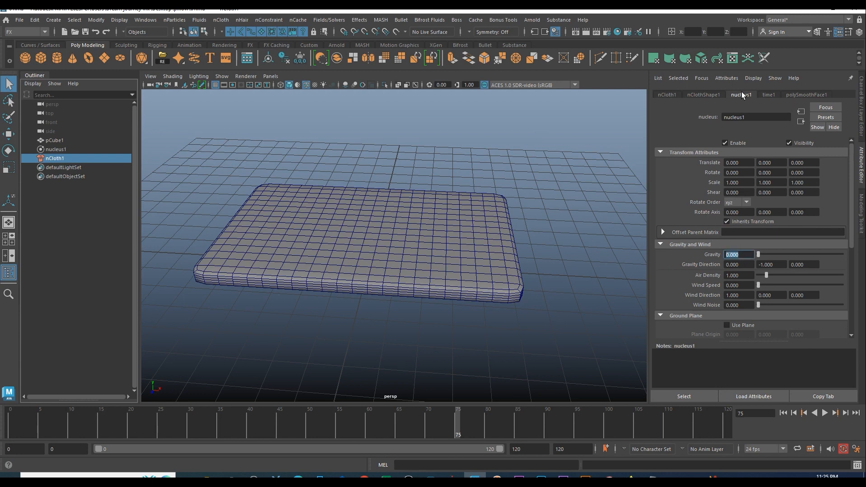
{"action": "left_click", "coordinate": [707, 95]}
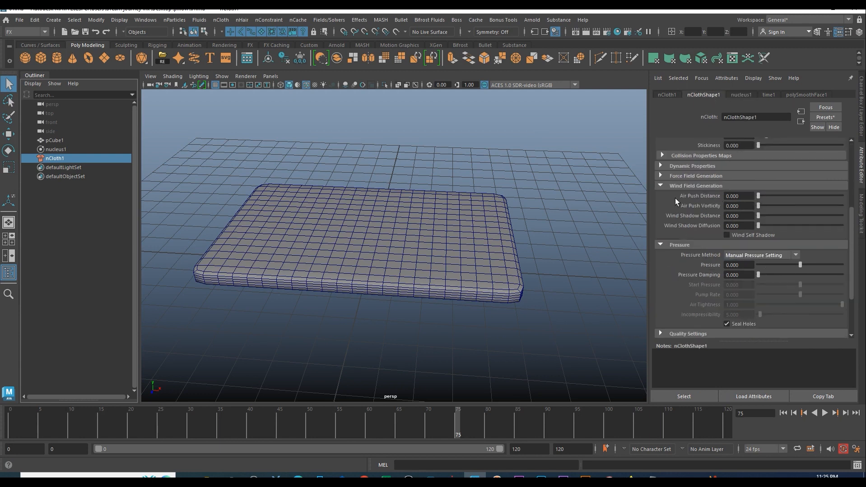
Collapse the expanded nClothShape1 attribute sections, leaving only the Pressure section open.
{"action": "left_click", "coordinate": [662, 185]}
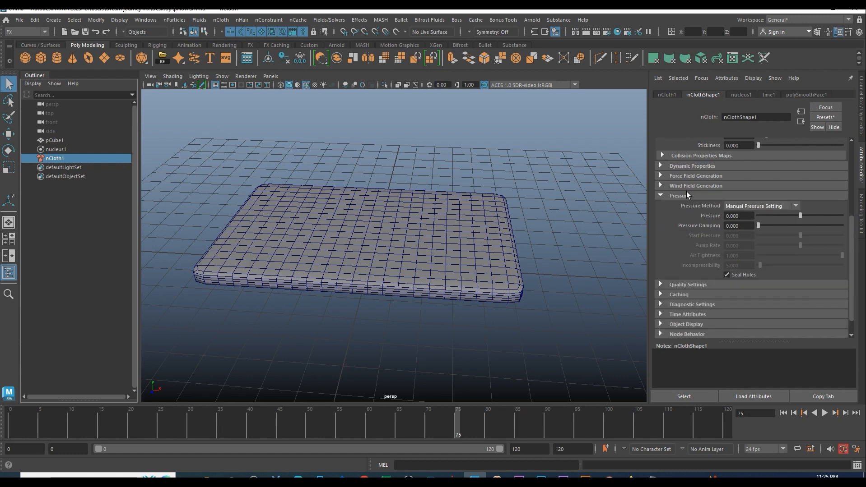
{"action": "left_click", "coordinate": [666, 196]}
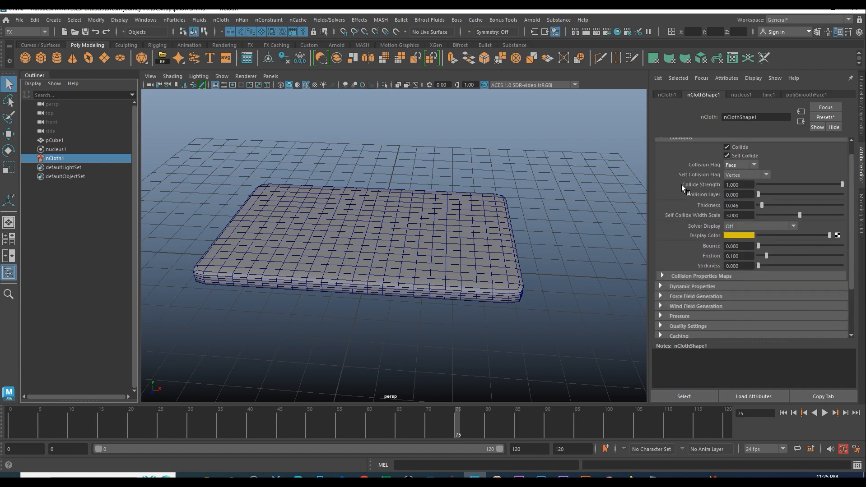
{"action": "left_click", "coordinate": [664, 151]}
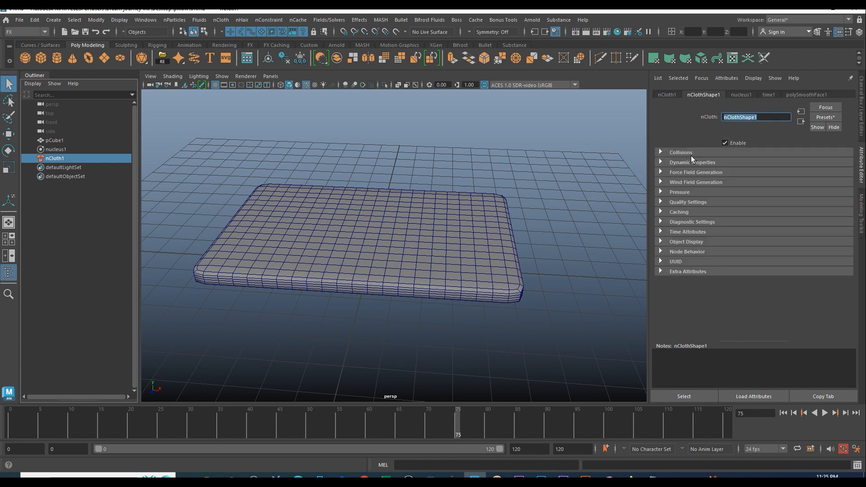
{"action": "left_click", "coordinate": [669, 194]}
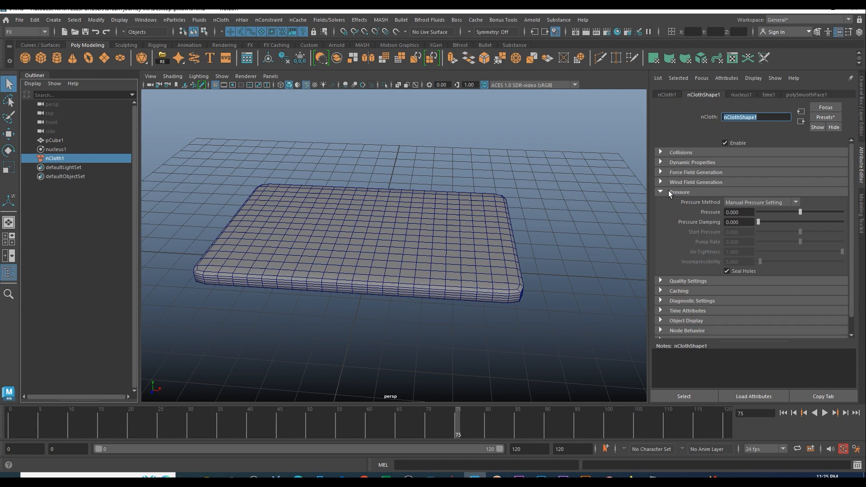
Set the nCloth pressure to 0.6 and play the simulation from the start to about frame 70.
{"action": "left_click", "coordinate": [744, 211]}
{"action": "type", "text": "0.6"}
{"action": "key", "text": "Return"}
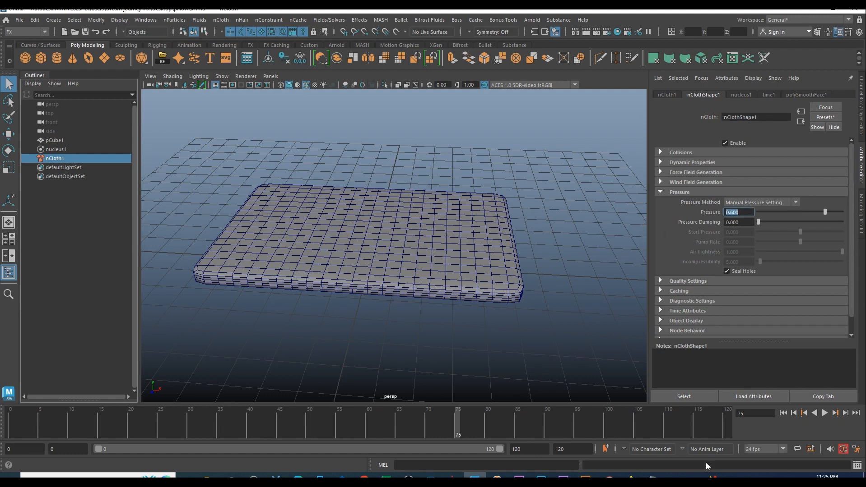
{"action": "left_click", "coordinate": [783, 413]}
{"action": "left_click", "coordinate": [824, 414]}
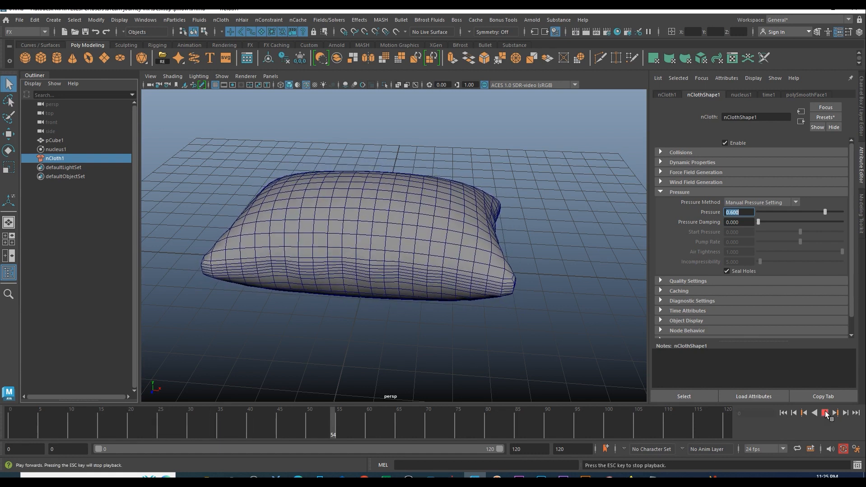
{"action": "left_click", "coordinate": [824, 413]}
{"action": "left_click_drag", "start_coordinate": [449, 283], "coordinate": [460, 236], "text": "alt"}
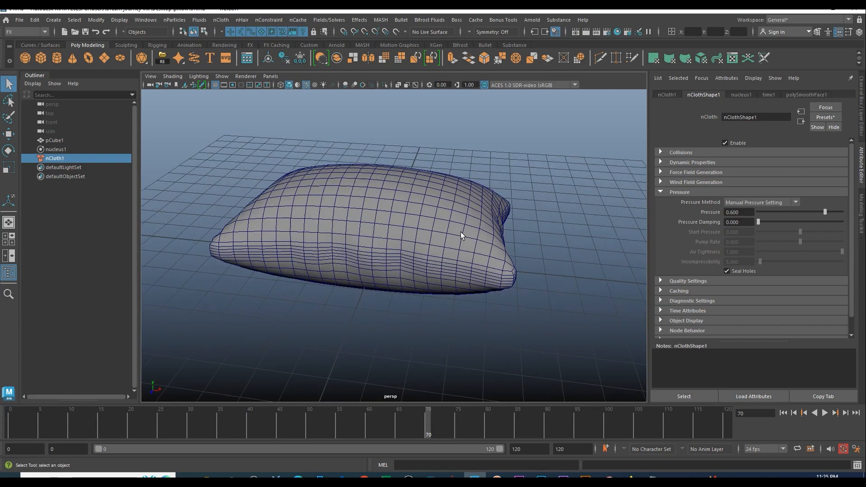
Set the nCloth pressure to 0.5 and replay the simulation from the start to about frame 87.
{"action": "left_click_drag", "start_coordinate": [746, 215], "coordinate": [692, 213]}
{"action": "type", "text": "0.5"}
{"action": "key", "text": "Return"}
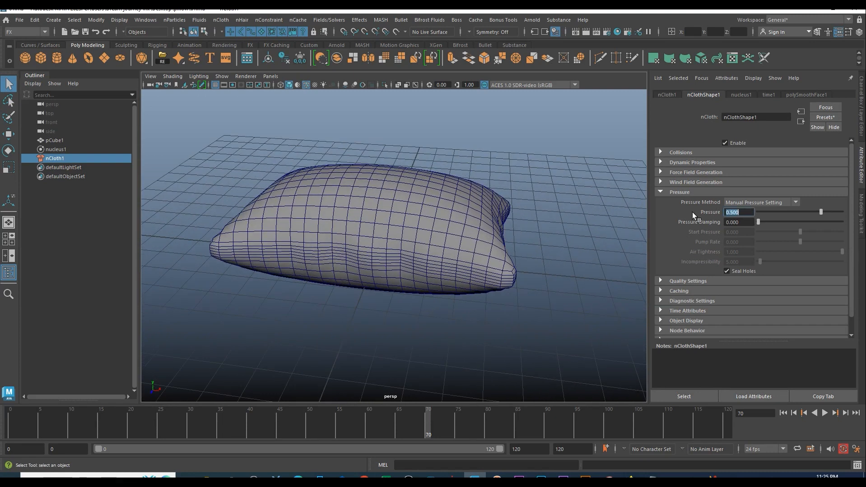
{"action": "left_click", "coordinate": [783, 413]}
{"action": "left_click", "coordinate": [824, 413]}
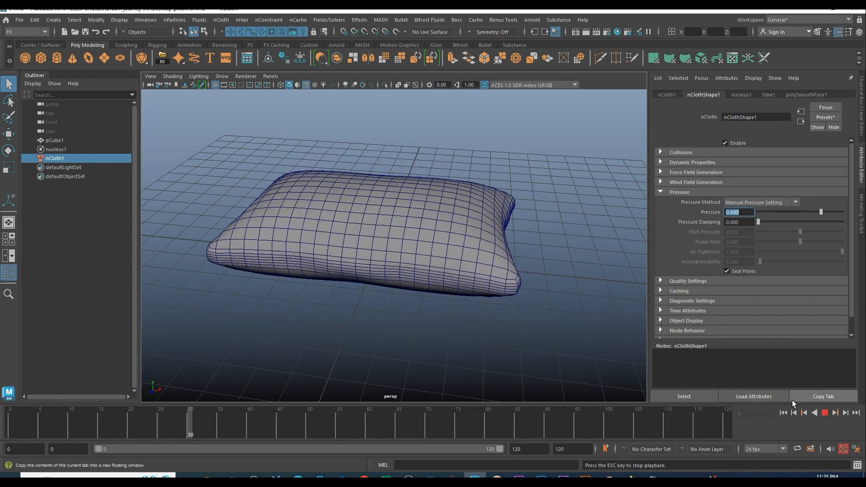
{"action": "left_click", "coordinate": [824, 413]}
{"action": "left_click_drag", "start_coordinate": [540, 338], "coordinate": [565, 245], "text": "alt"}
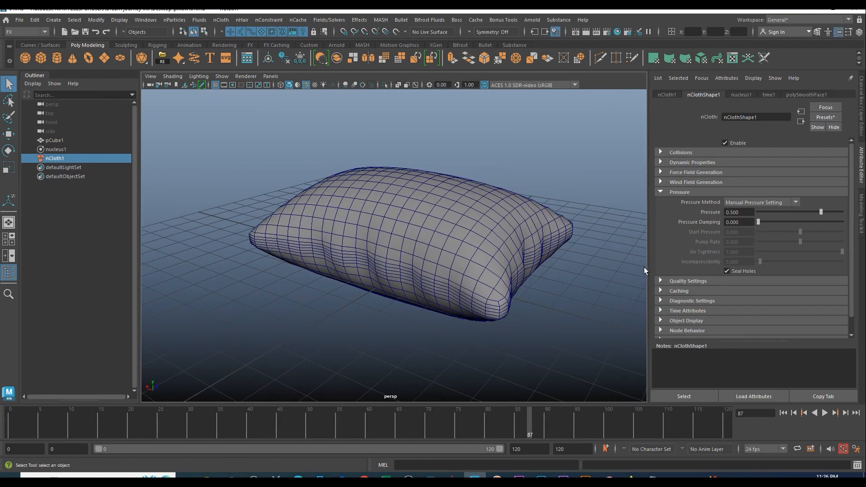
Rewind the simulation, set the nCloth pressure to 1, and play it to about frame 83.
{"action": "left_click", "coordinate": [783, 414]}
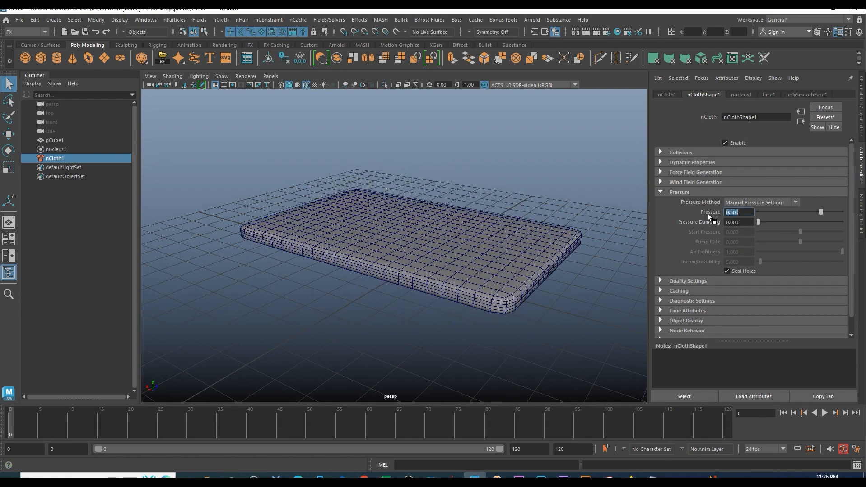
{"action": "type", "text": "1"}
{"action": "key", "text": "Return"}
{"action": "left_click", "coordinate": [825, 413]}
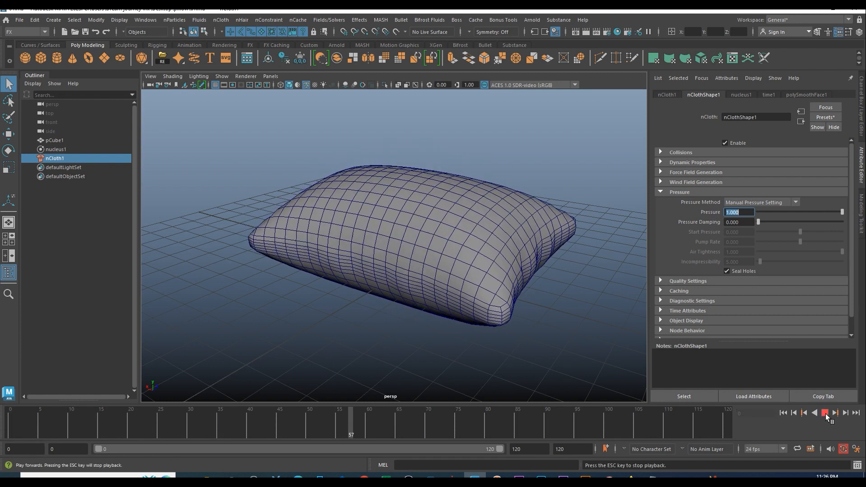
{"action": "left_click", "coordinate": [825, 414]}
{"action": "left_click_drag", "start_coordinate": [469, 262], "coordinate": [510, 278], "text": "alt"}
Set the nCloth pressure to 0.3 and replay the simulation from the start, stopping at about frame 74.
{"action": "left_click", "coordinate": [744, 212]}
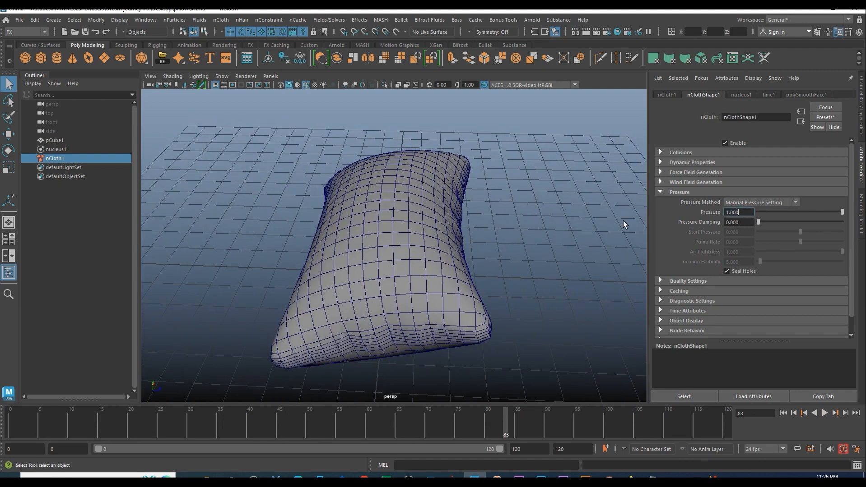
{"action": "type", "text": "0.3"}
{"action": "key", "text": "Return"}
{"action": "left_click", "coordinate": [783, 413]}
{"action": "left_click_drag", "start_coordinate": [479, 315], "coordinate": [518, 270], "text": "alt"}
{"action": "right_click_drag", "start_coordinate": [518, 271], "coordinate": [578, 357], "text": "alt"}
{"action": "left_click", "coordinate": [824, 413]}
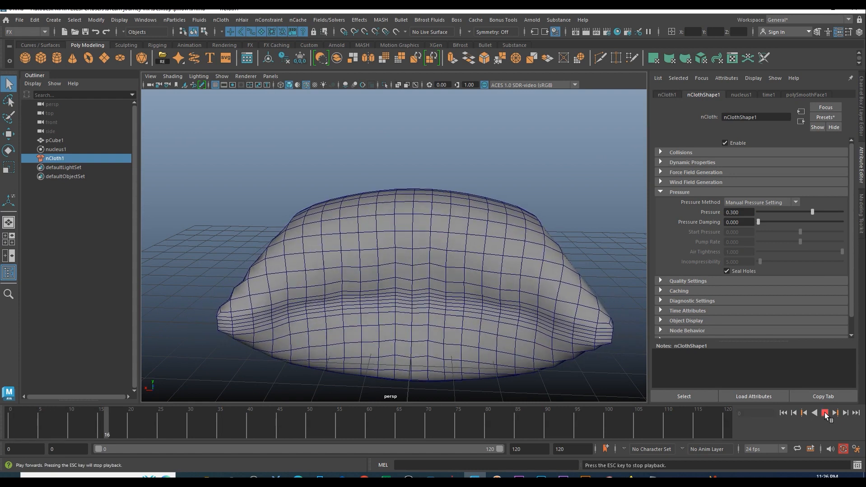
{"action": "left_click", "coordinate": [825, 414]}
{"action": "left_click_drag", "start_coordinate": [533, 344], "coordinate": [408, 264], "text": "alt"}
{"action": "left_click_drag", "start_coordinate": [397, 255], "coordinate": [410, 266], "text": "alt"}
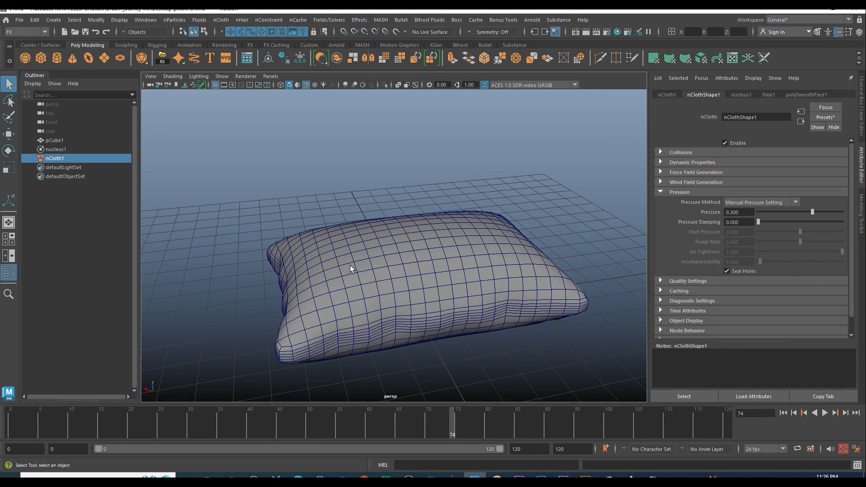
Clear the selection and turn off the wireframe over the shaded view to inspect the inflated pillow's surface.
{"action": "left_click", "coordinate": [403, 190]}
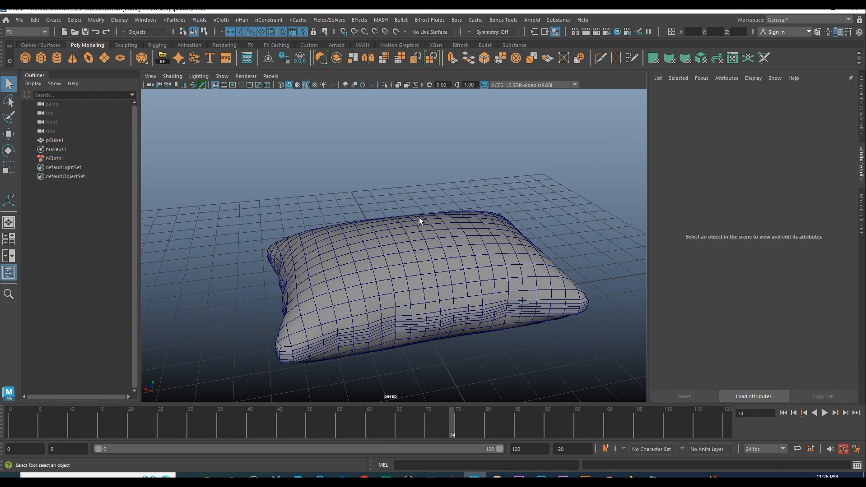
{"action": "left_click", "coordinate": [428, 251]}
{"action": "left_click_drag", "start_coordinate": [429, 250], "coordinate": [425, 255], "text": "alt"}
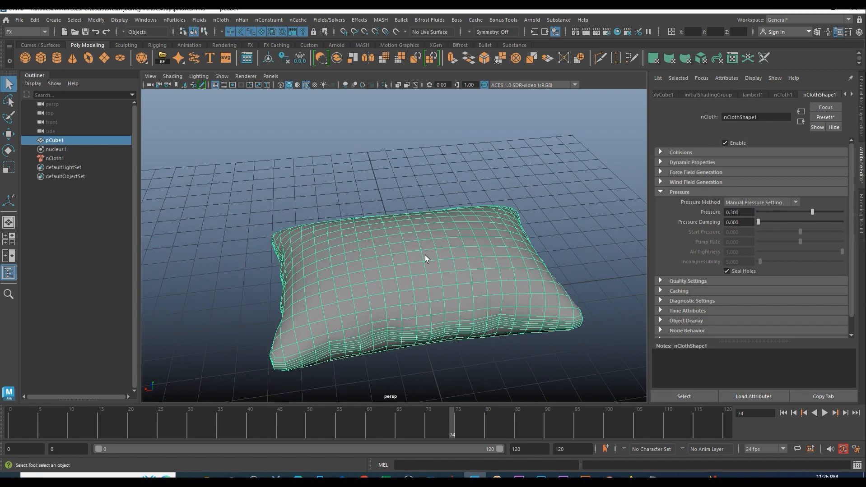
{"action": "left_click", "coordinate": [412, 181]}
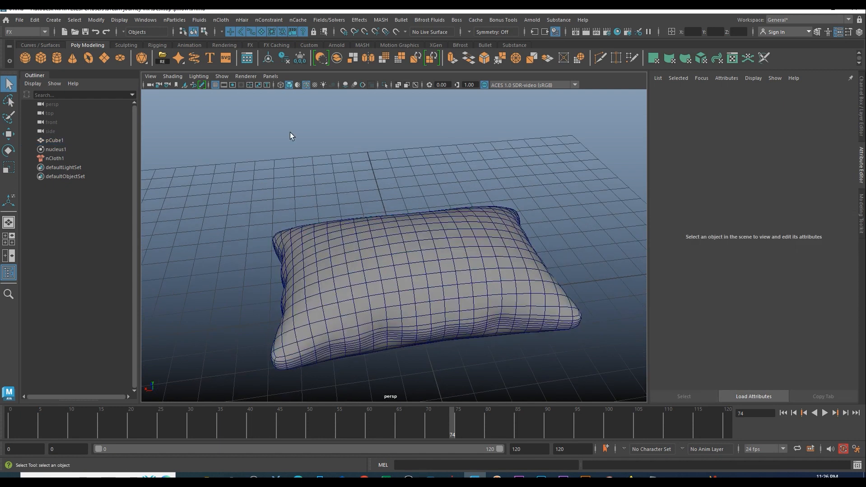
{"action": "left_click", "coordinate": [306, 84]}
{"action": "mouse_move", "coordinate": [423, 239]}
{"action": "left_mouse_down", "text": "alt"}
{"action": "mouse_move", "coordinate": [386, 276]}
{"action": "mouse_move", "coordinate": [404, 264]}
{"action": "mouse_move", "coordinate": [400, 230]}
{"action": "mouse_move", "coordinate": [448, 296]}
{"action": "mouse_move", "coordinate": [389, 284]}
{"action": "left_mouse_up", "text": "alt"}
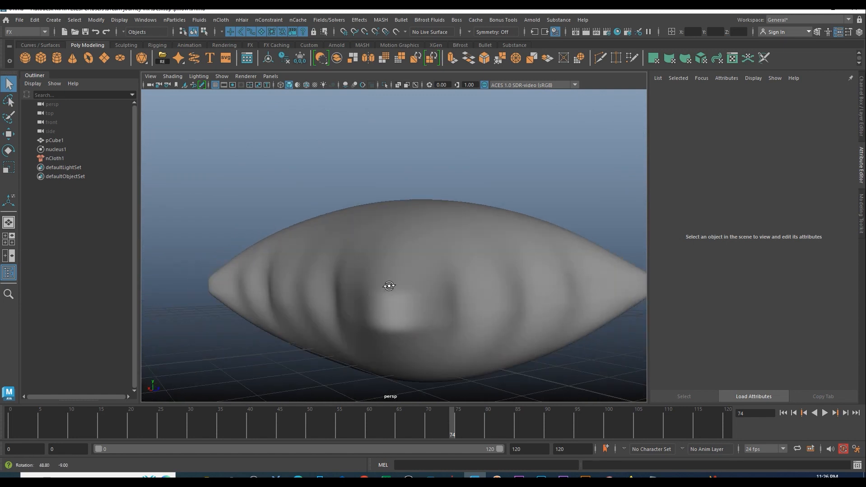
{"action": "left_click_drag", "start_coordinate": [461, 307], "coordinate": [451, 275], "text": "alt"}
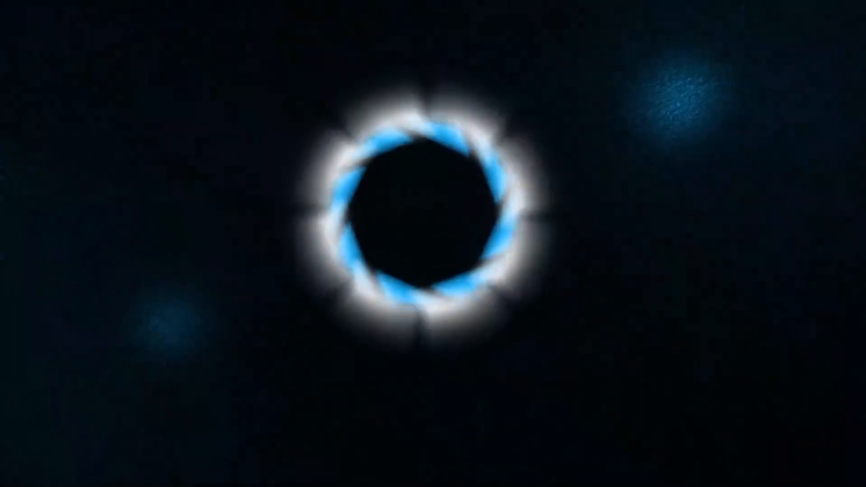